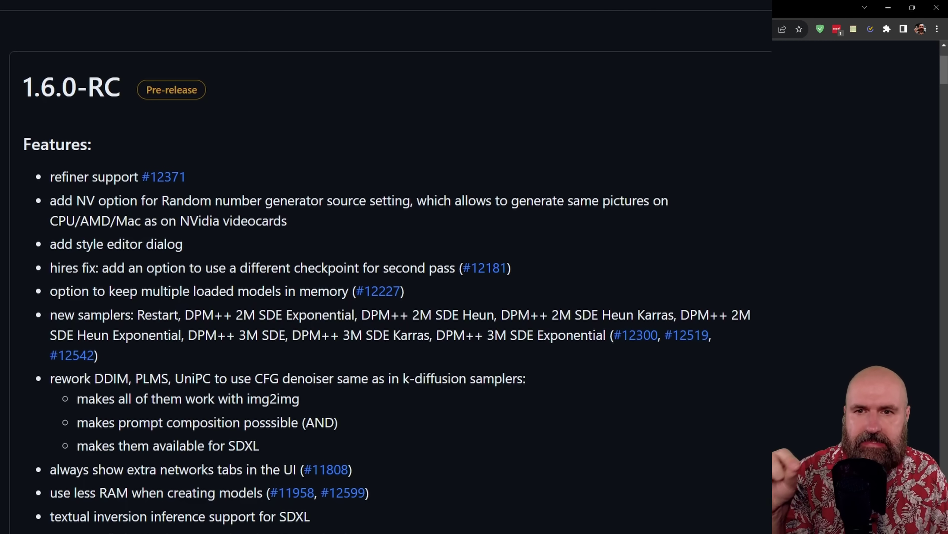
# Scroll the 1.6.0-RC release notes from Features past Minor, Extensions, API and Bug Fixes to Assets.
pyautogui.scroll(-10, 156, 292)
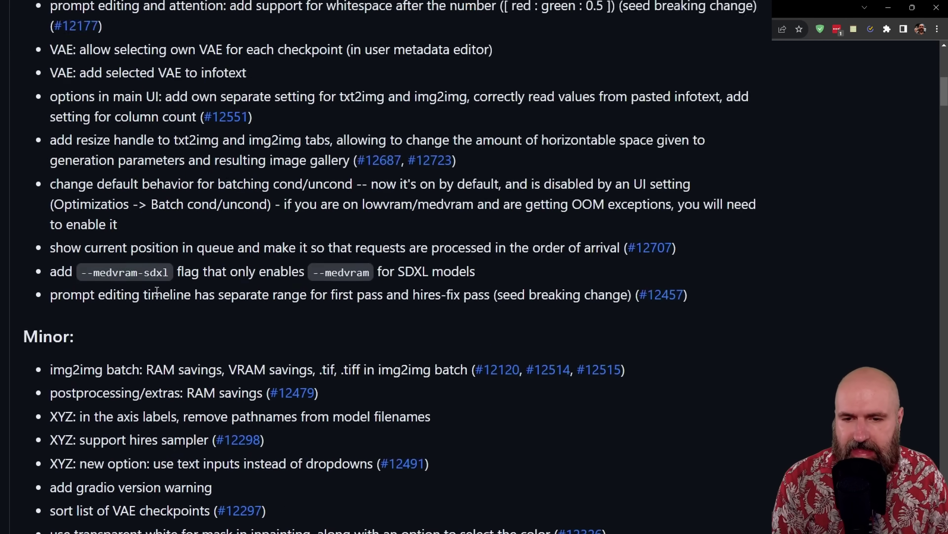
pyautogui.scroll(-20, 157, 291)
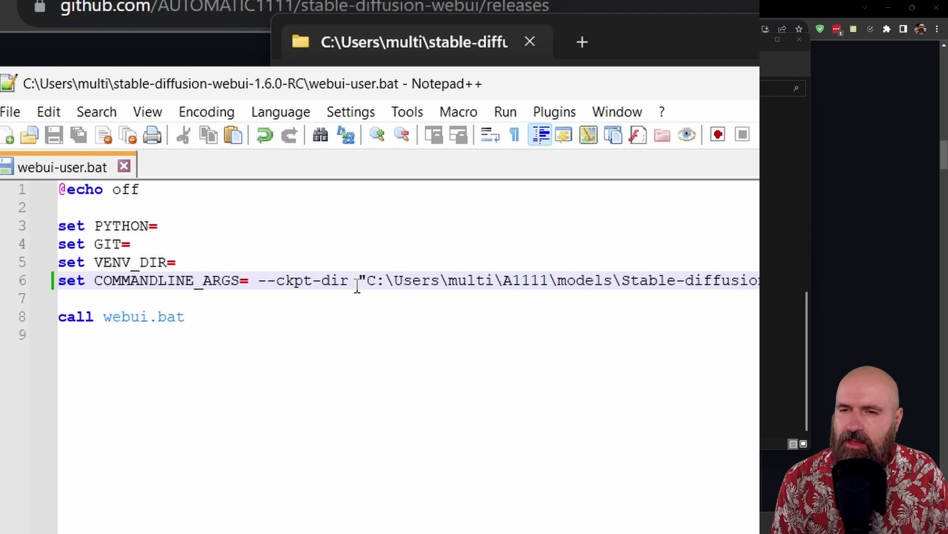
pyautogui.moveTo(756, 280); pyautogui.dragTo(358, 278)
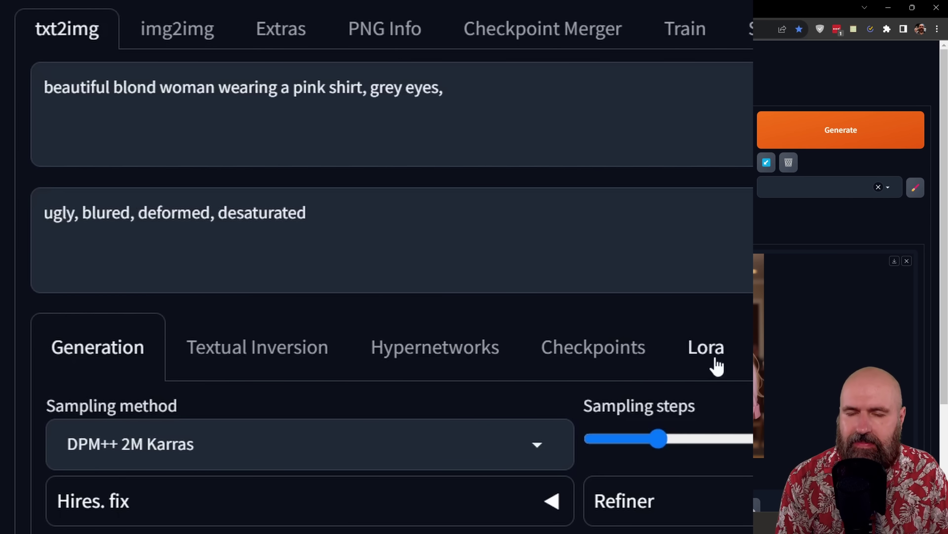
# Switch the extra networks below the prompts from Lora to the Checkpoints model cards.
pyautogui.click(714, 357)
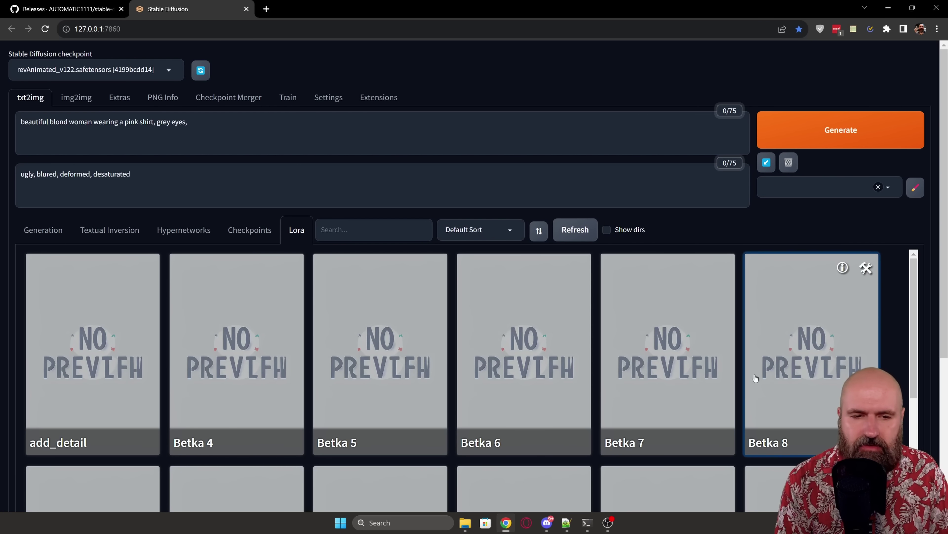
pyautogui.click(248, 230)
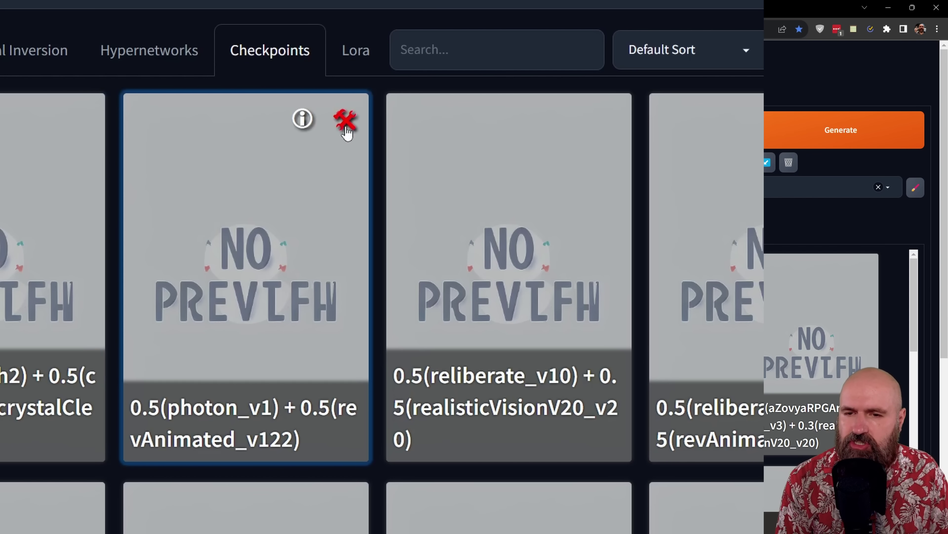
# Open the photon/revAnimated merge's metadata editor and inspect its Description, Preferred VAE options and Notes fields.
pyautogui.click(345, 120)
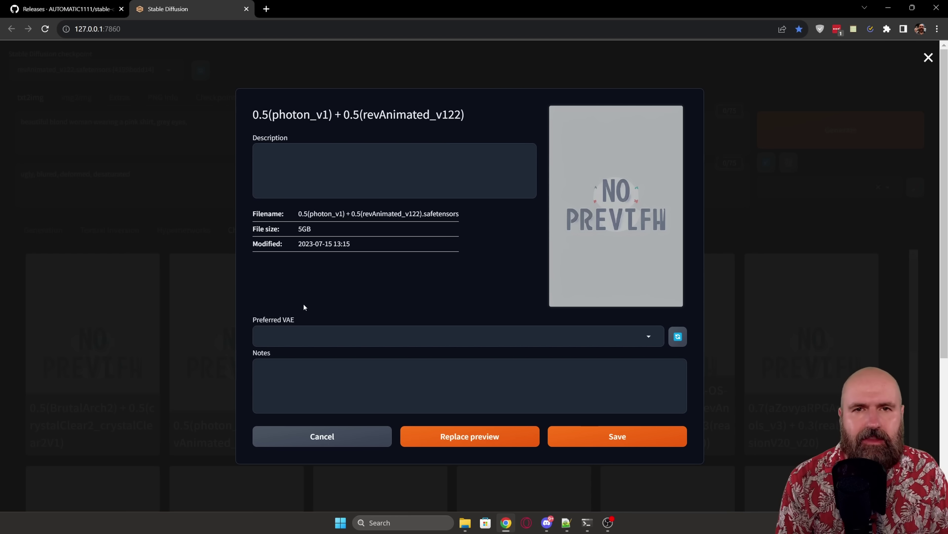
pyautogui.click(298, 163)
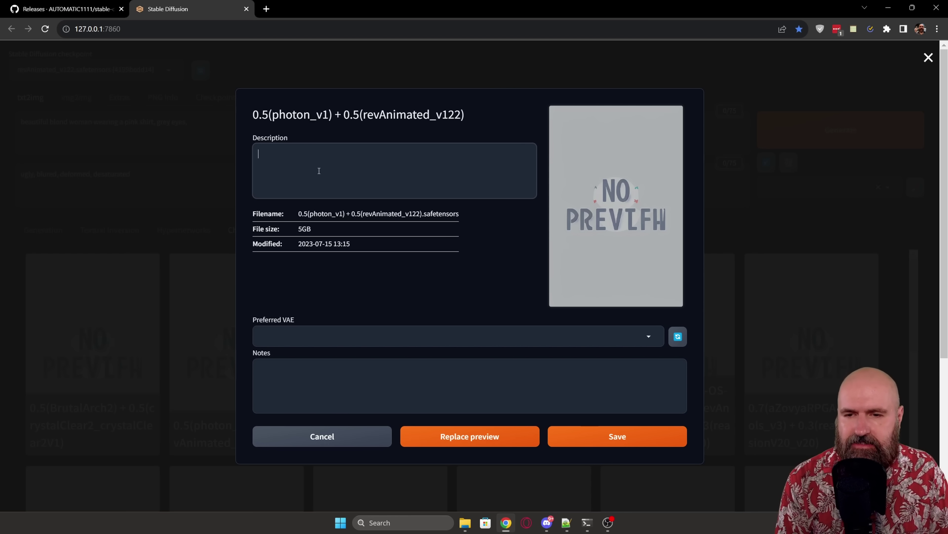
pyautogui.click(314, 342)
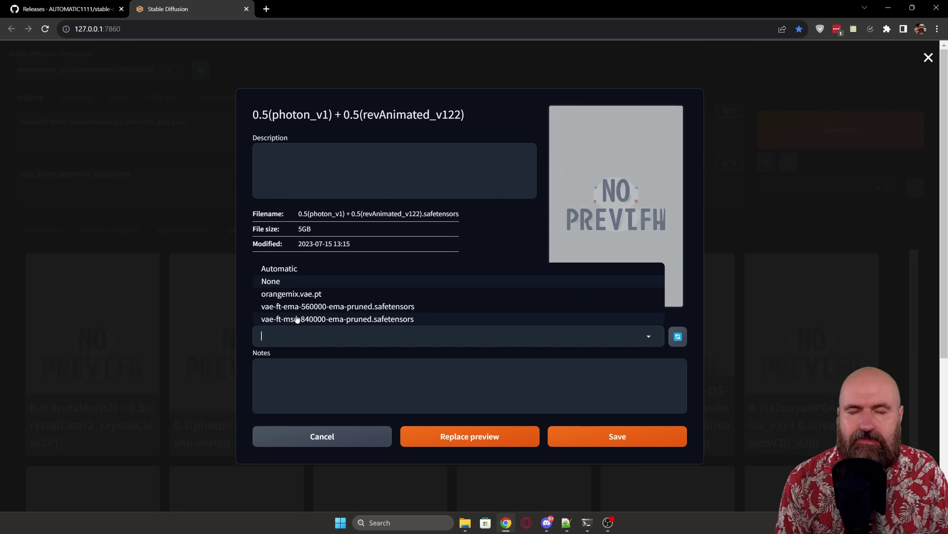
pyautogui.click(246, 332)
pyautogui.click(269, 368)
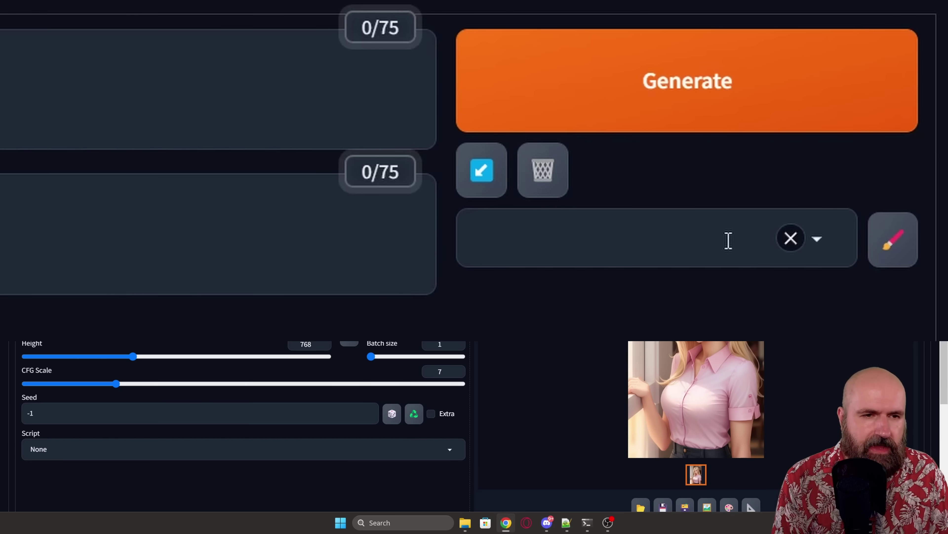
# Open the Styles editor and load Realistic Vision, showing its RAW photo prompt and long negative prompt.
pyautogui.click(856, 188)
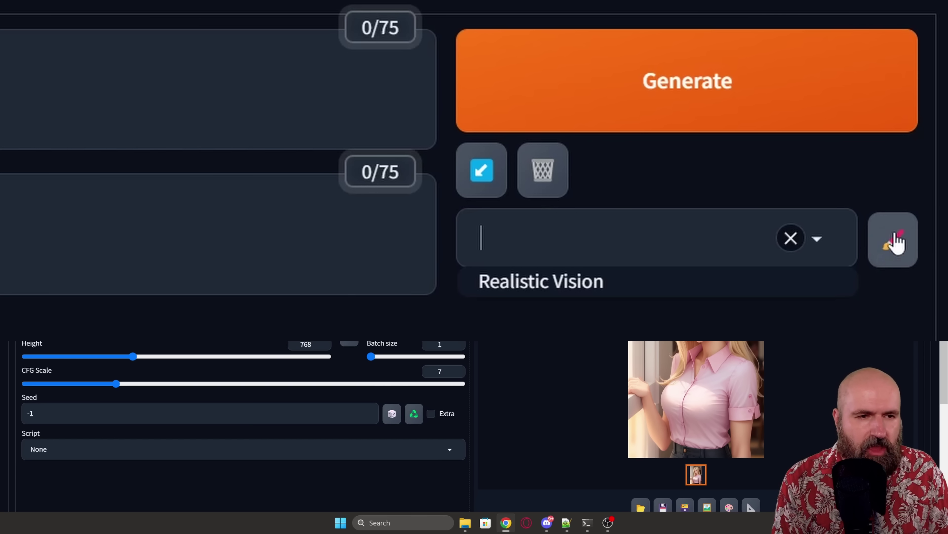
pyautogui.click(895, 257)
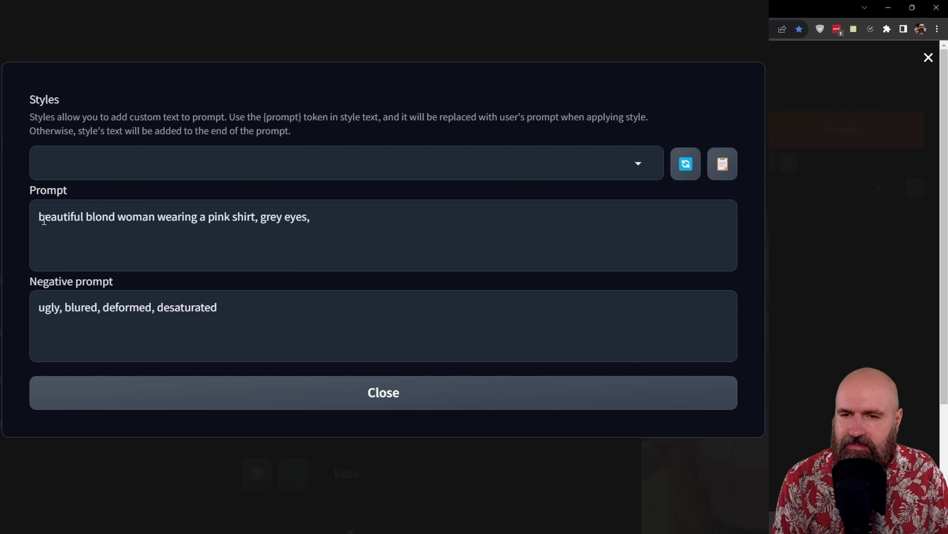
pyautogui.moveTo(43, 221); pyautogui.dragTo(359, 226)
pyautogui.moveTo(240, 311); pyautogui.dragTo(13, 310)
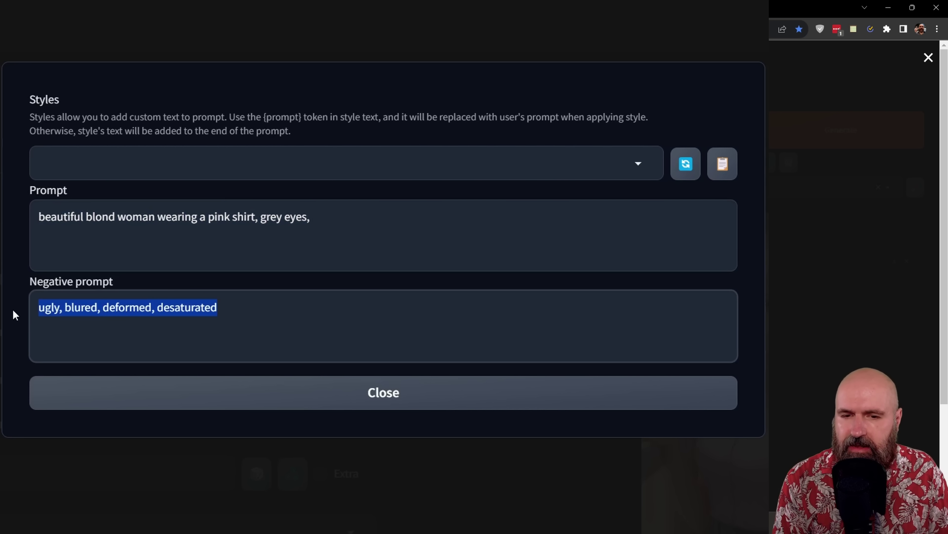
pyautogui.click(175, 169)
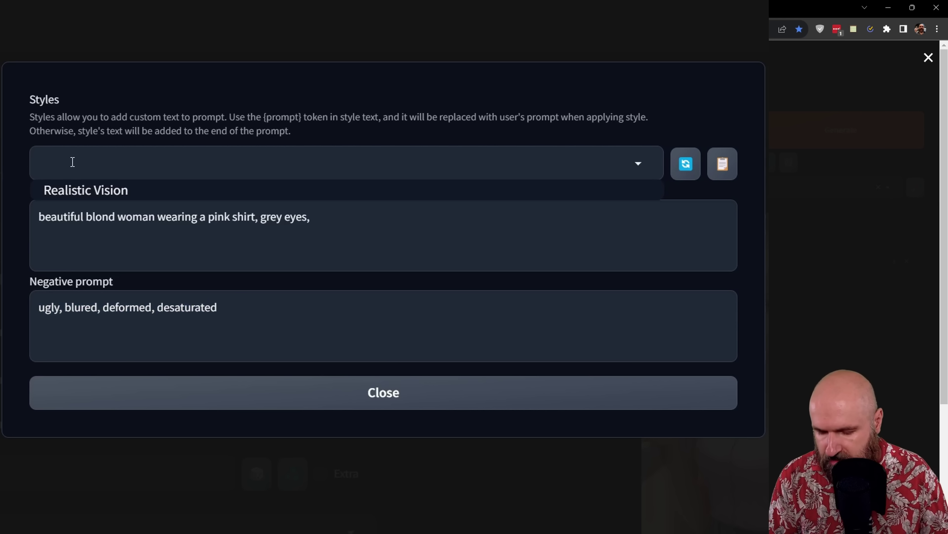
pyautogui.write('test')
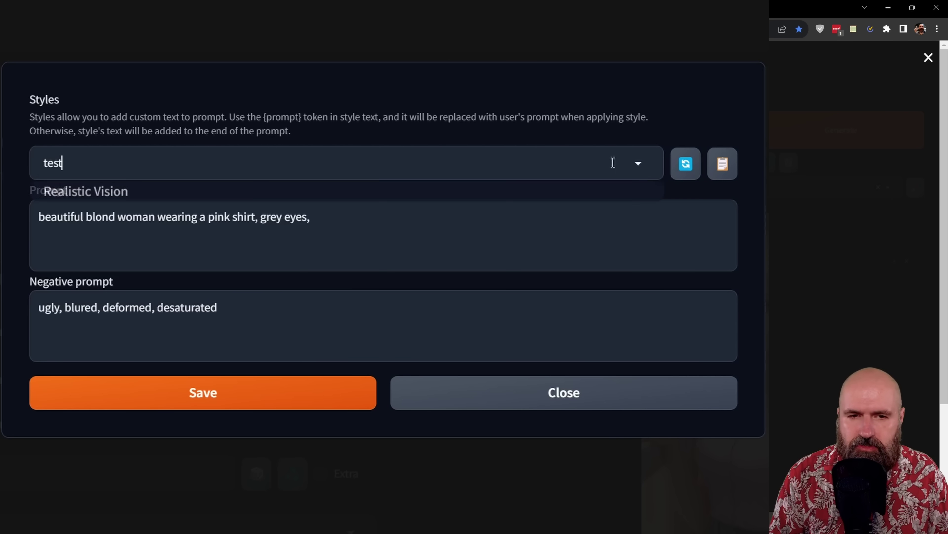
pyautogui.click(75, 191)
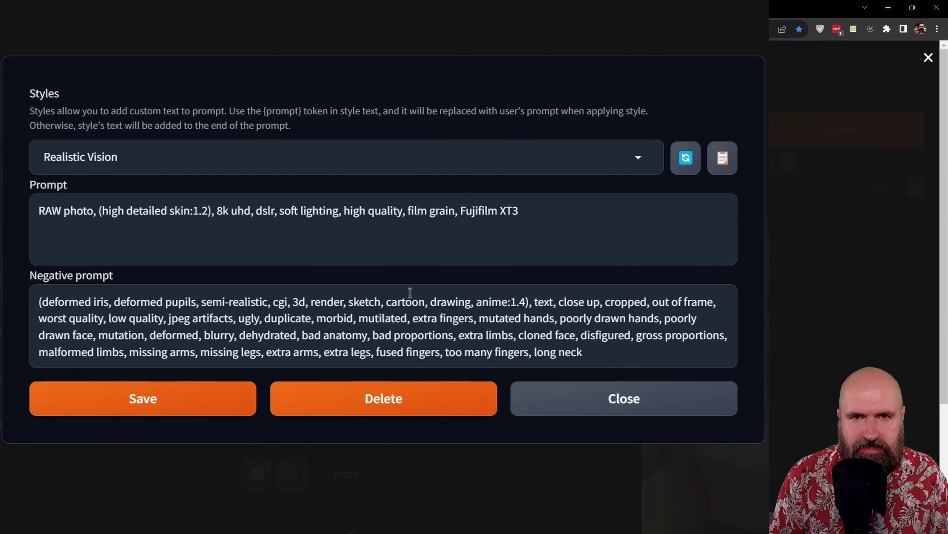
# Close the style editor and switch the main checkpoint to sd_xl_base_1.0.
pyautogui.click(621, 399)
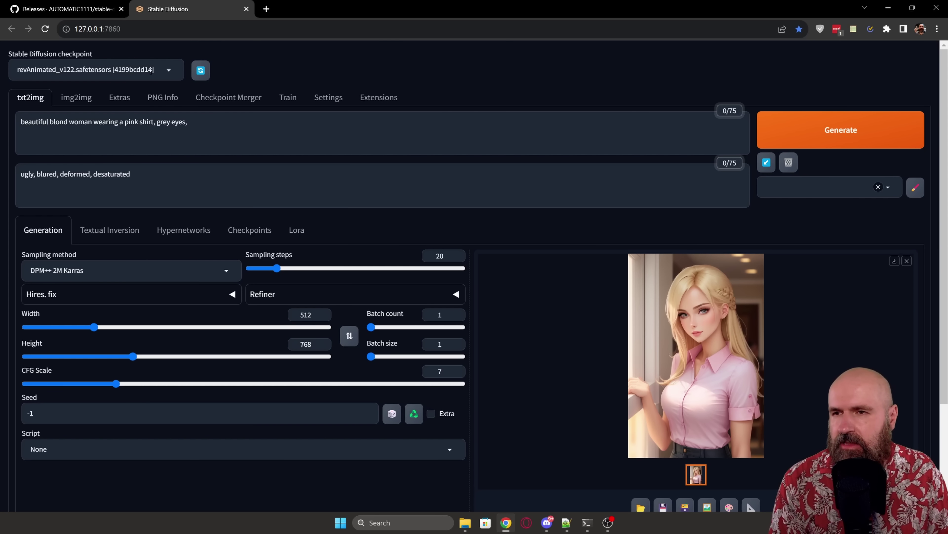
pyautogui.click(121, 69)
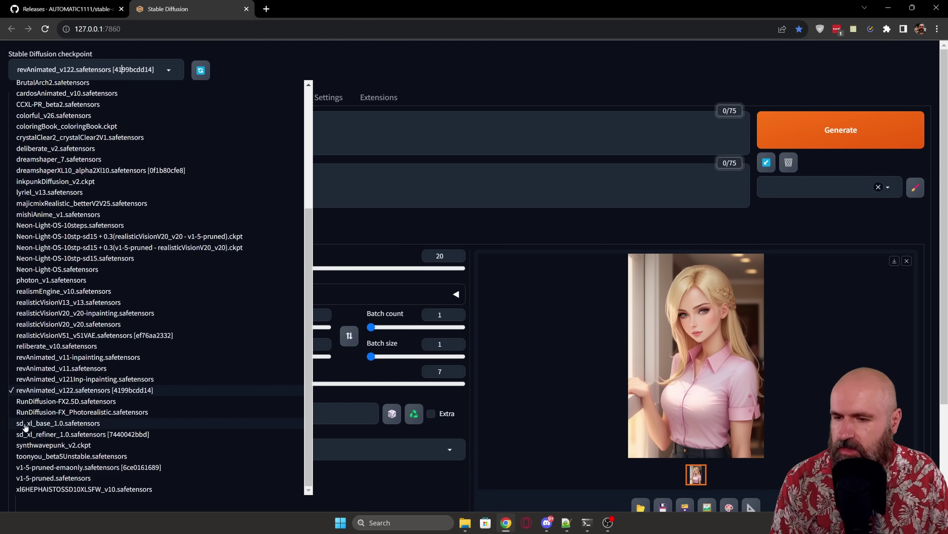
pyautogui.click(58, 429)
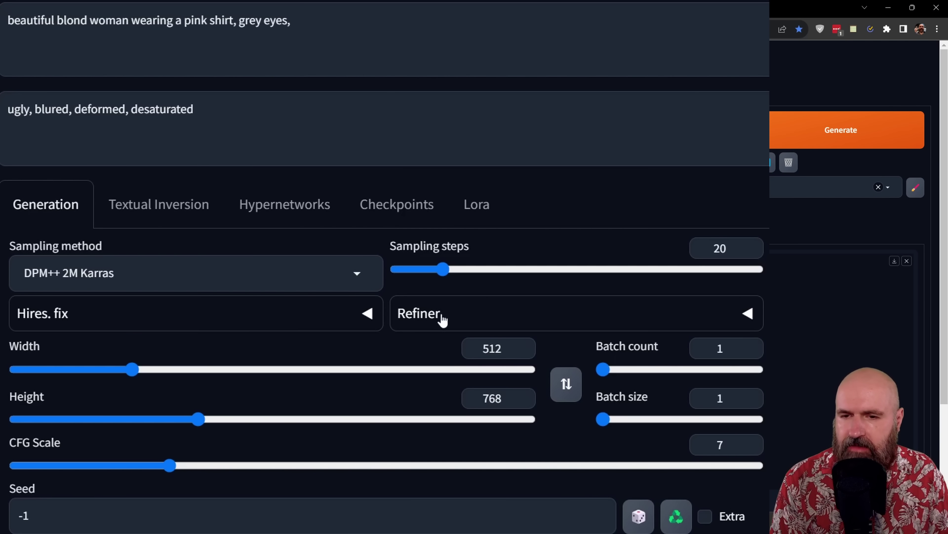
# Set the refiner checkpoint to sd_xl_refiner_1.0.safetensors, then collapse the Refiner panel.
pyautogui.click(493, 320)
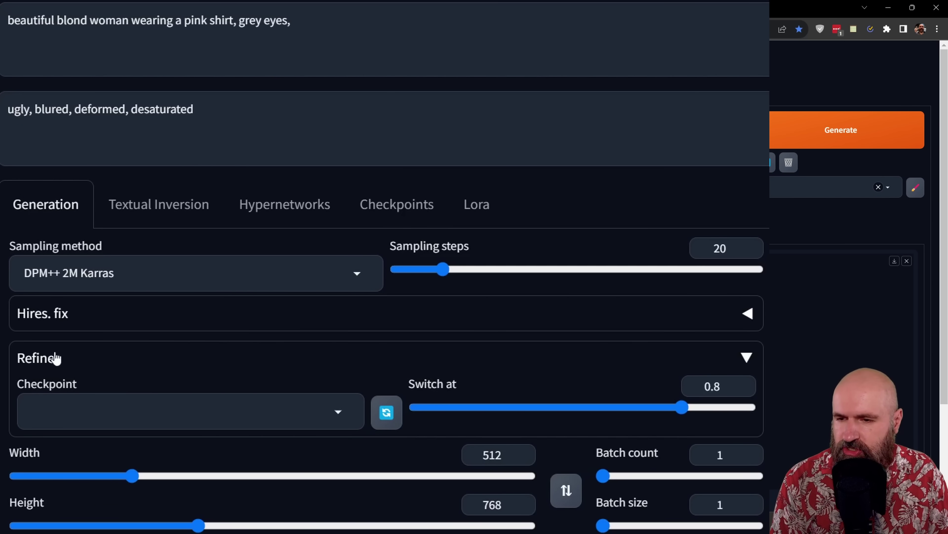
pyautogui.click(207, 418)
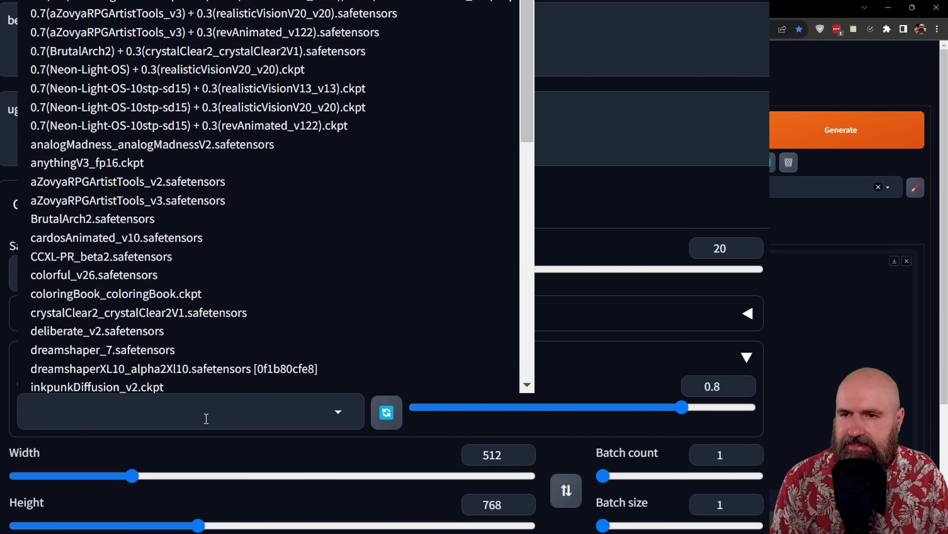
pyautogui.scroll(-15, 275, 258)
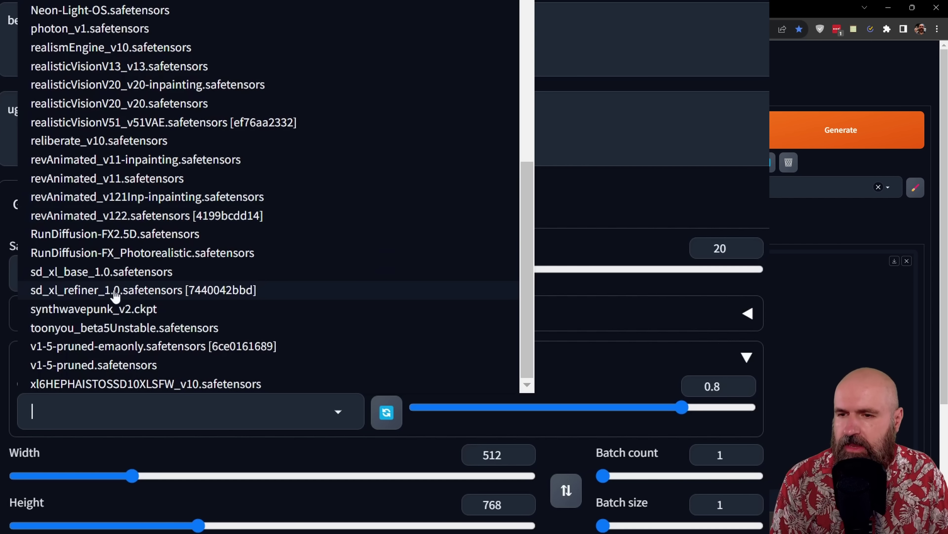
pyautogui.click(134, 293)
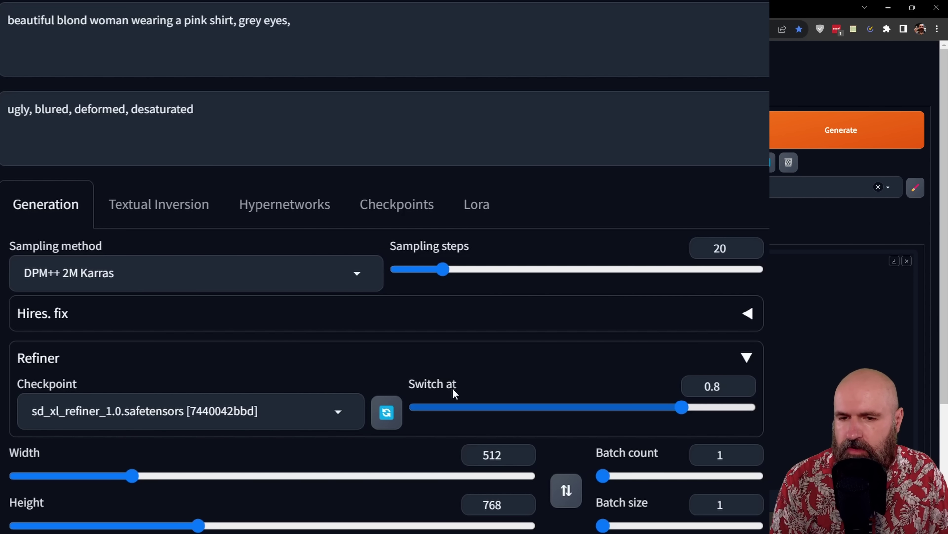
pyautogui.moveTo(441, 395)
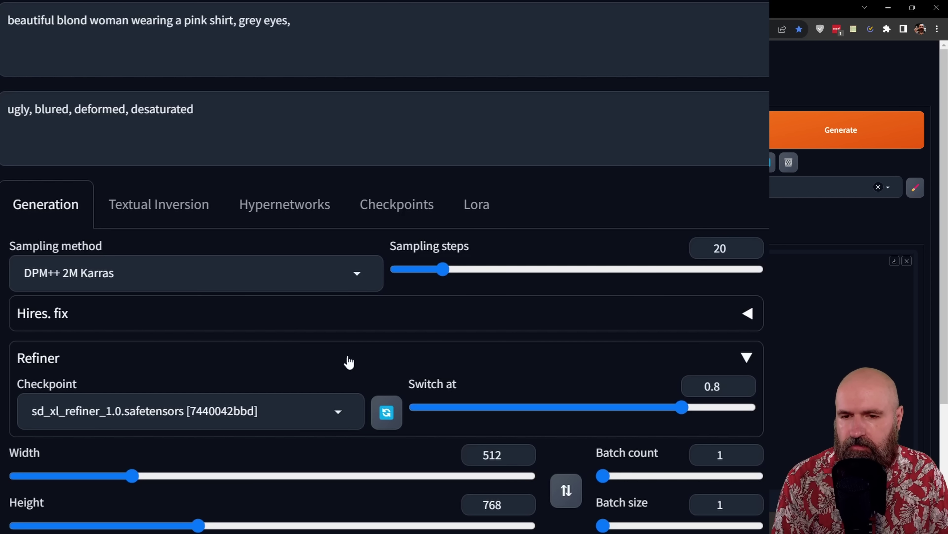
pyautogui.click(747, 361)
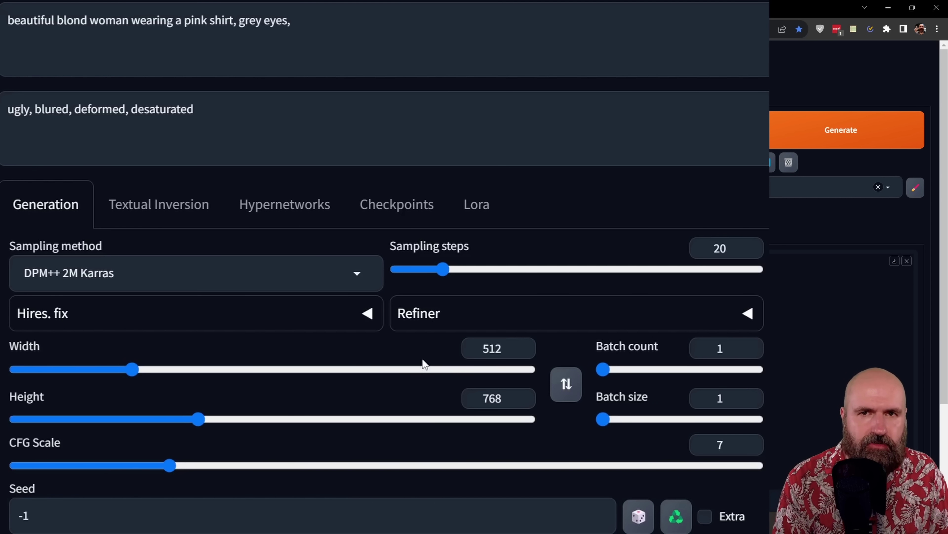
# Expand Hires. fix and browse its upscaler list without changing the selection.
pyautogui.click(354, 319)
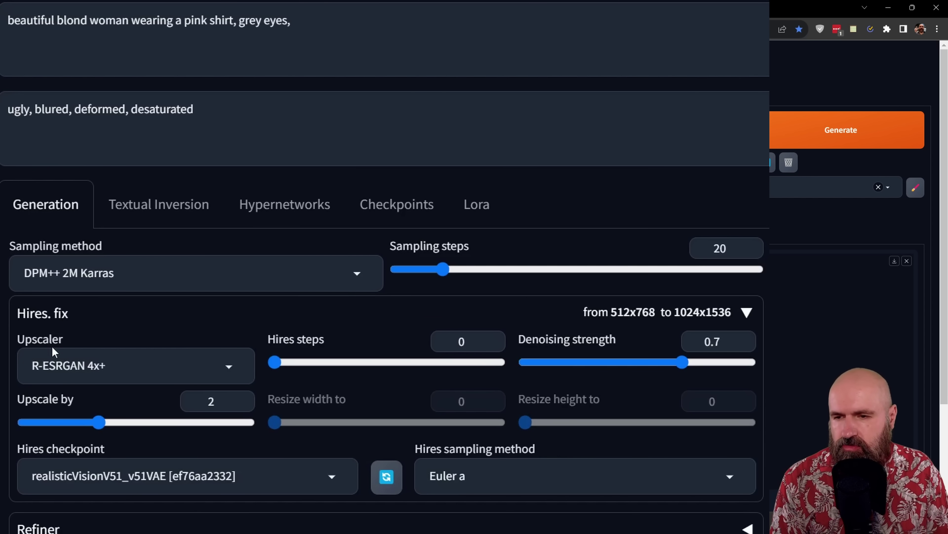
pyautogui.click(94, 361)
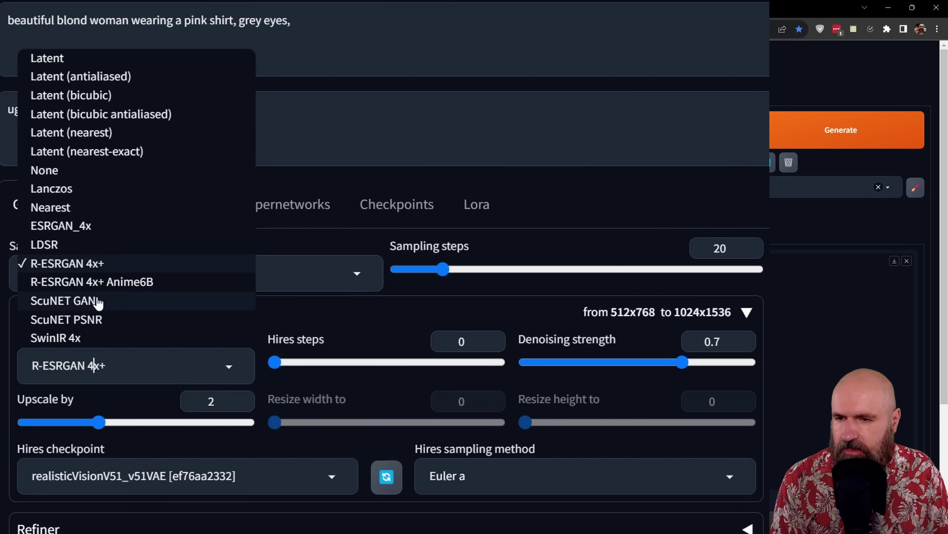
pyautogui.click(275, 389)
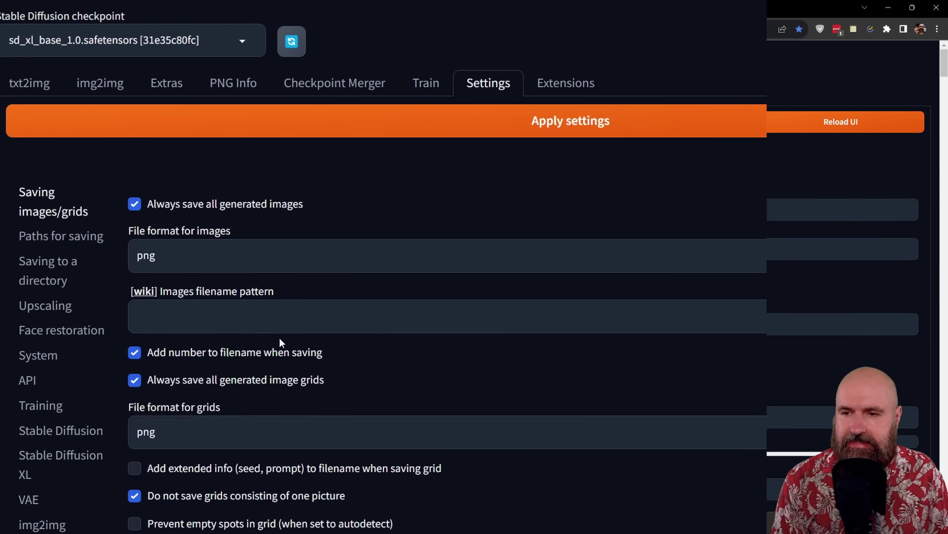
# Search the Settings page for 'checkpoint', then view the list of installed extensions.
pyautogui.scroll(-10, 175, 457)
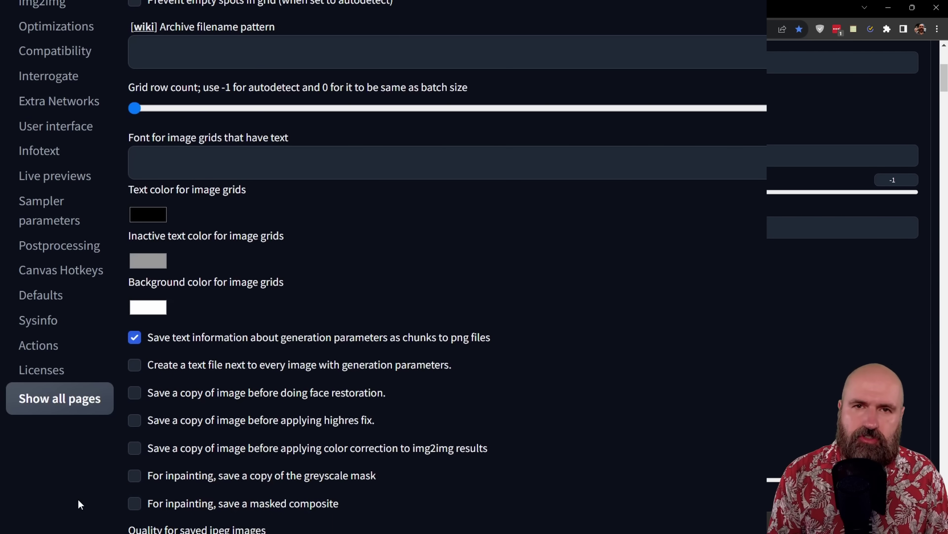
pyautogui.hotkey('ctrl', 'f')
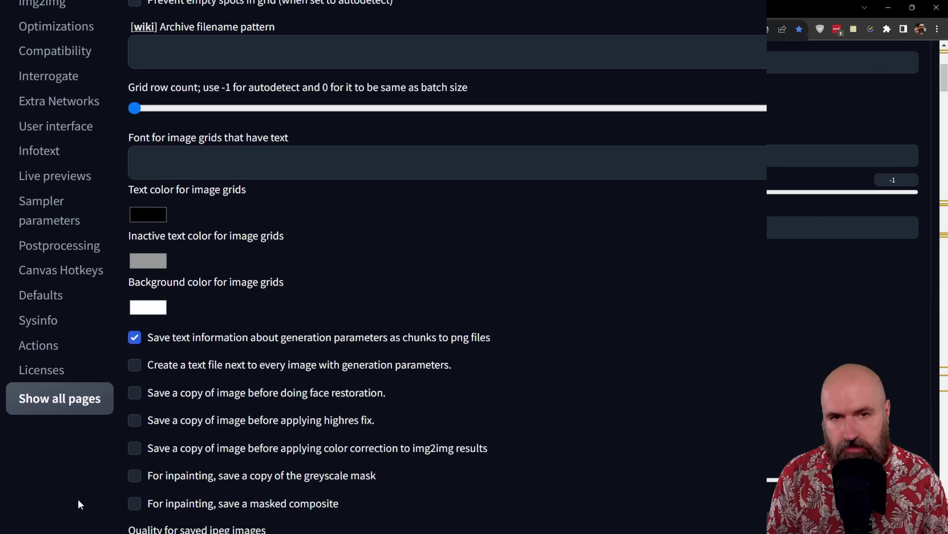
pyautogui.write('checkpoint')
pyautogui.press('Return')
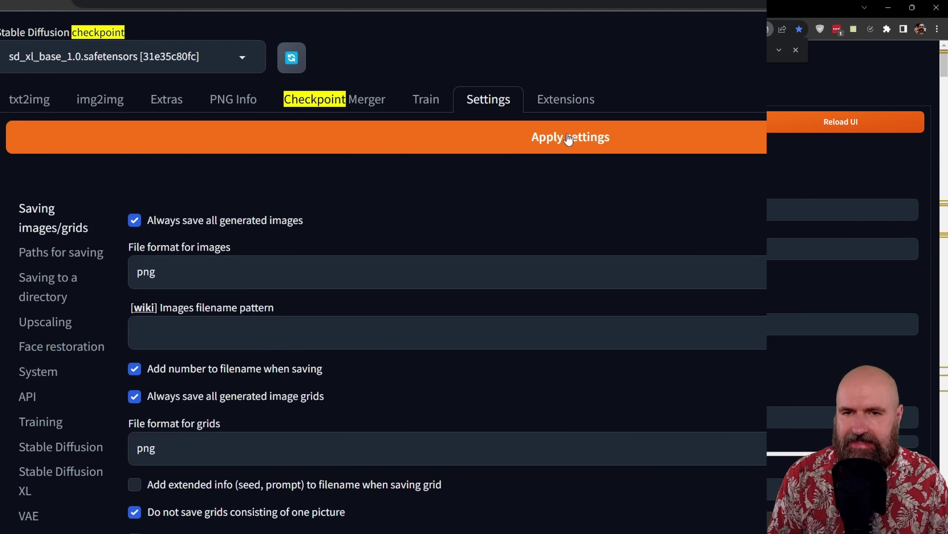
pyautogui.click(567, 100)
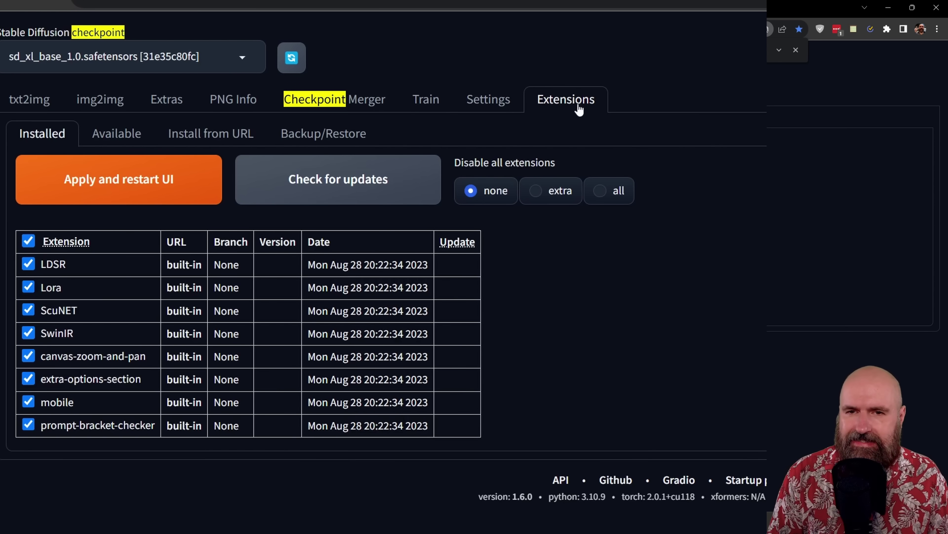
# Apply and restart the UI, then find the Random number generator source setting with GPU/CPU/NV choices.
pyautogui.click(173, 195)
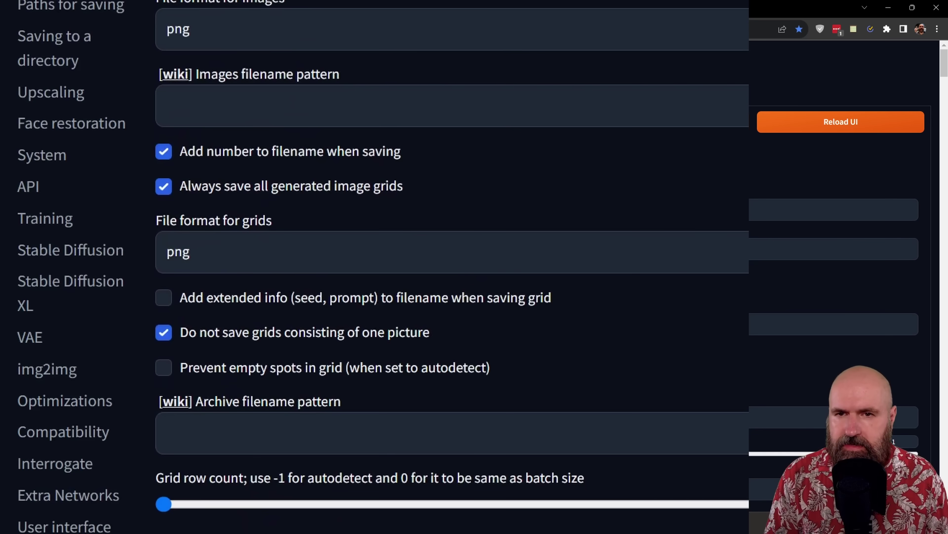
pyautogui.scroll(-10, 122, 173)
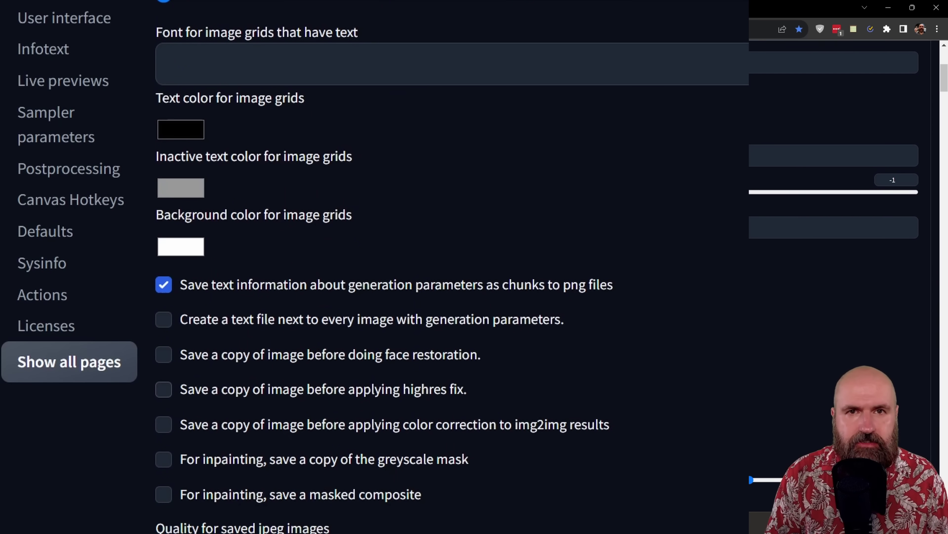
pyautogui.hotkey('ctrl', 'f')
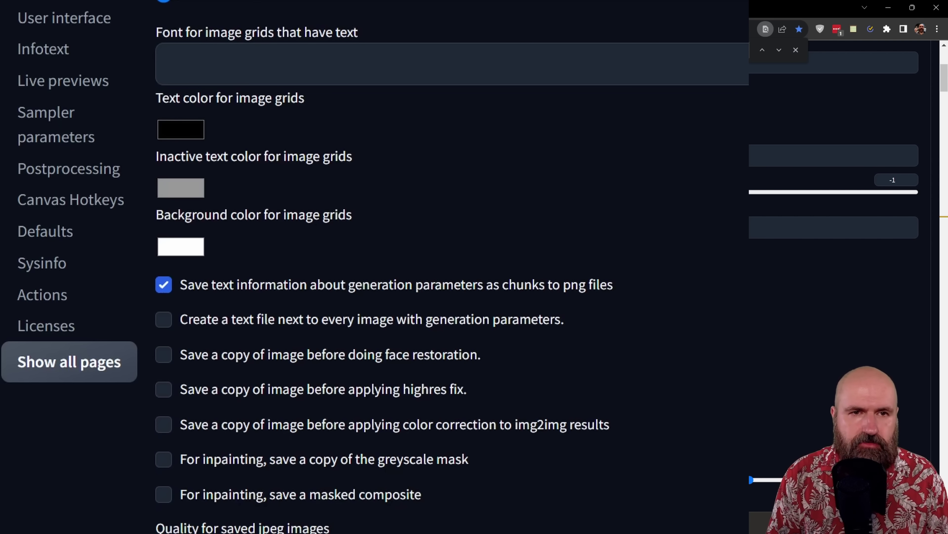
pyautogui.click(779, 51)
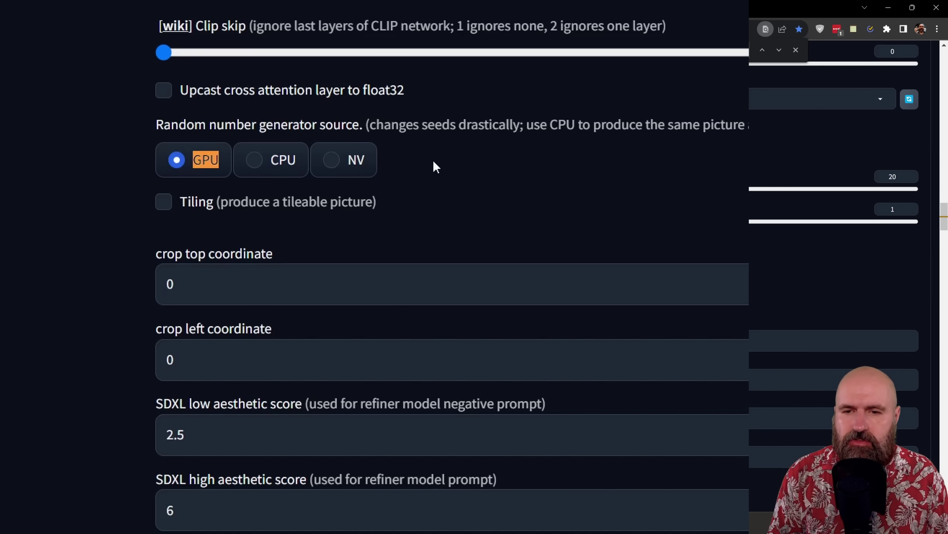
pyautogui.moveTo(365, 126); pyautogui.dragTo(637, 183)
pyautogui.click(637, 183)
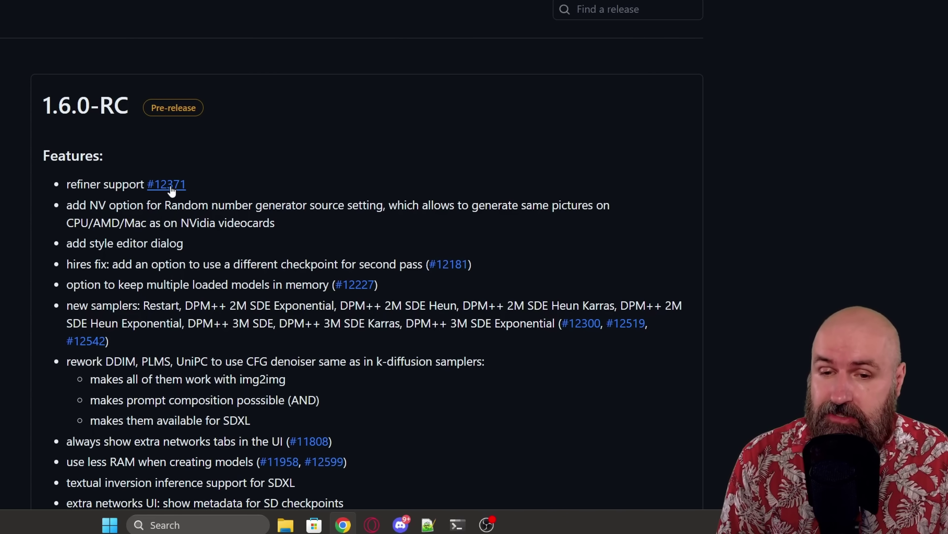
# Open pull request #12371 'initial refiner support' and scroll through its description and Superman ring screenshot.
pyautogui.click(171, 189)
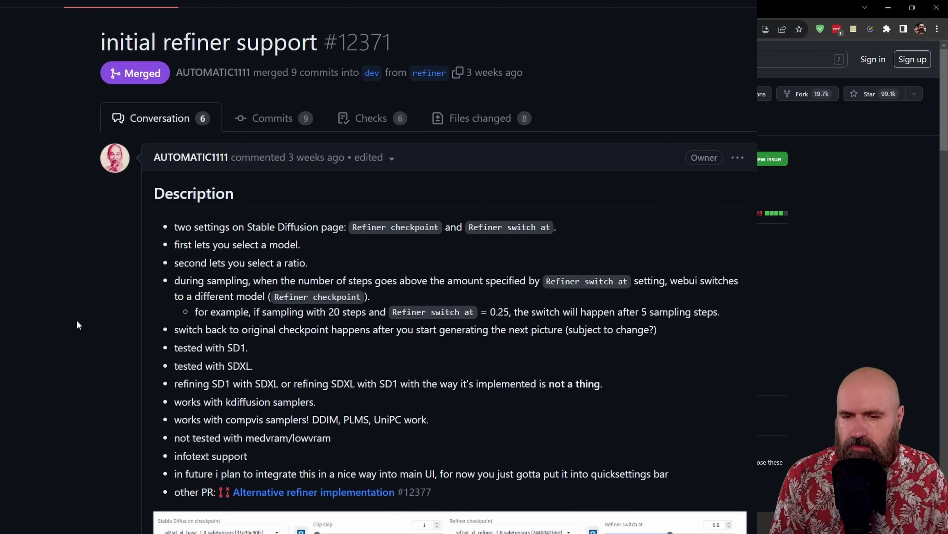
pyautogui.scroll(-10, 77, 319)
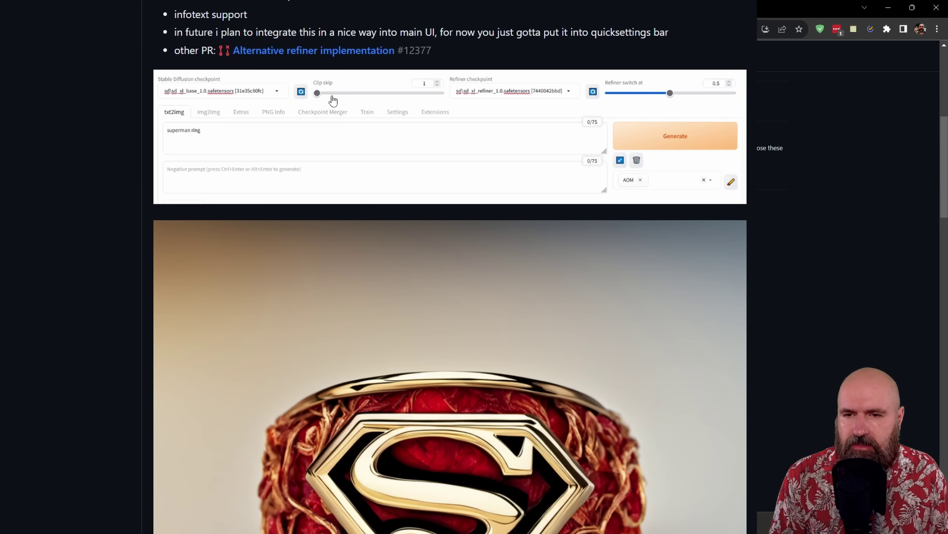
pyautogui.scroll(-8, 129, 273)
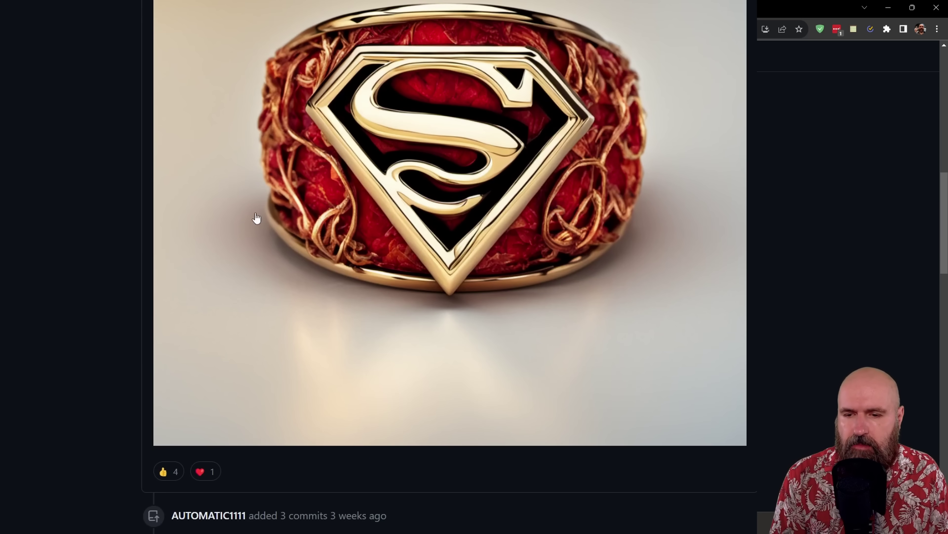
pyautogui.scroll(10, 77, 260)
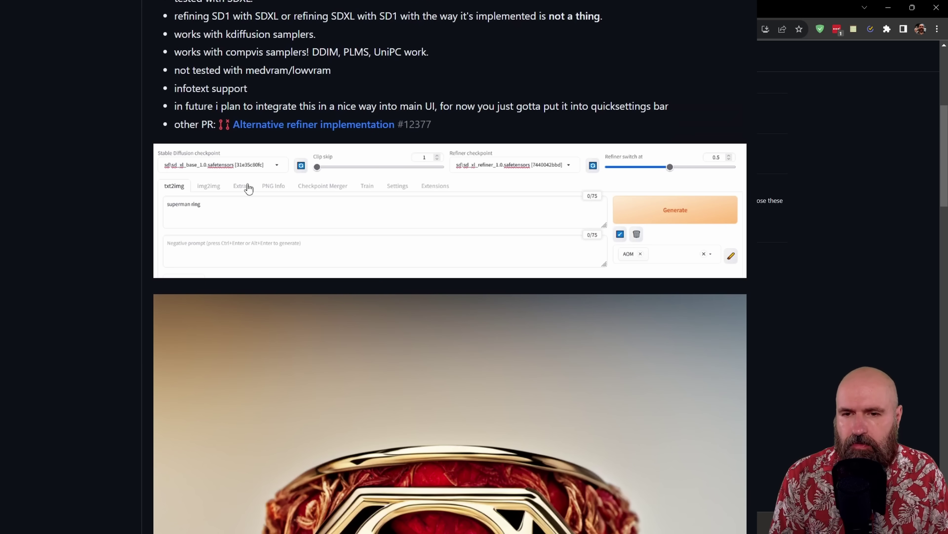
pyautogui.scroll(3, 99, 276)
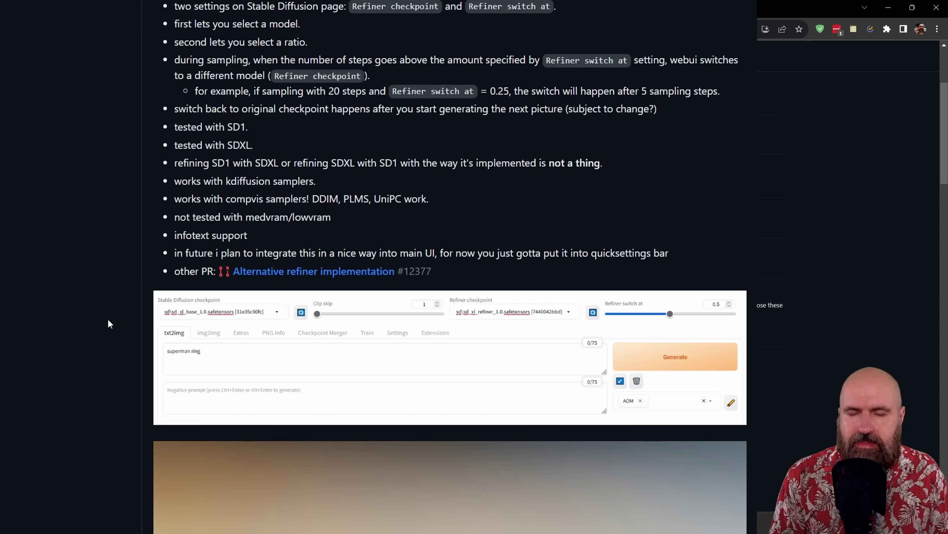